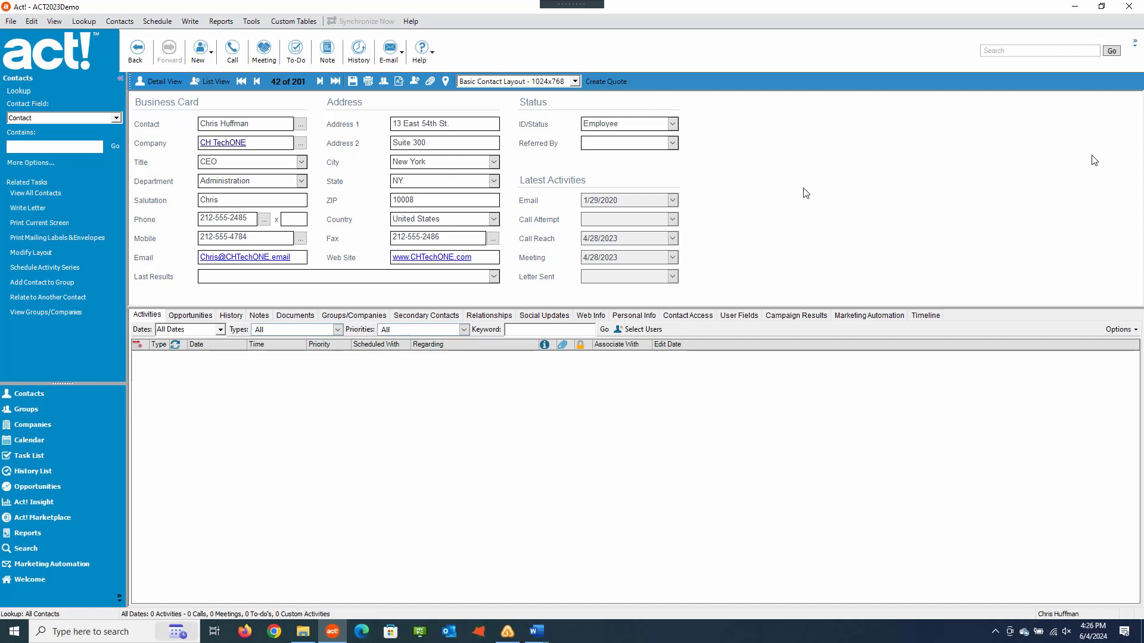
Set the default word processor in the communication preferences to Microsoft Word (recommended) and apply the change
left_click(249, 24)
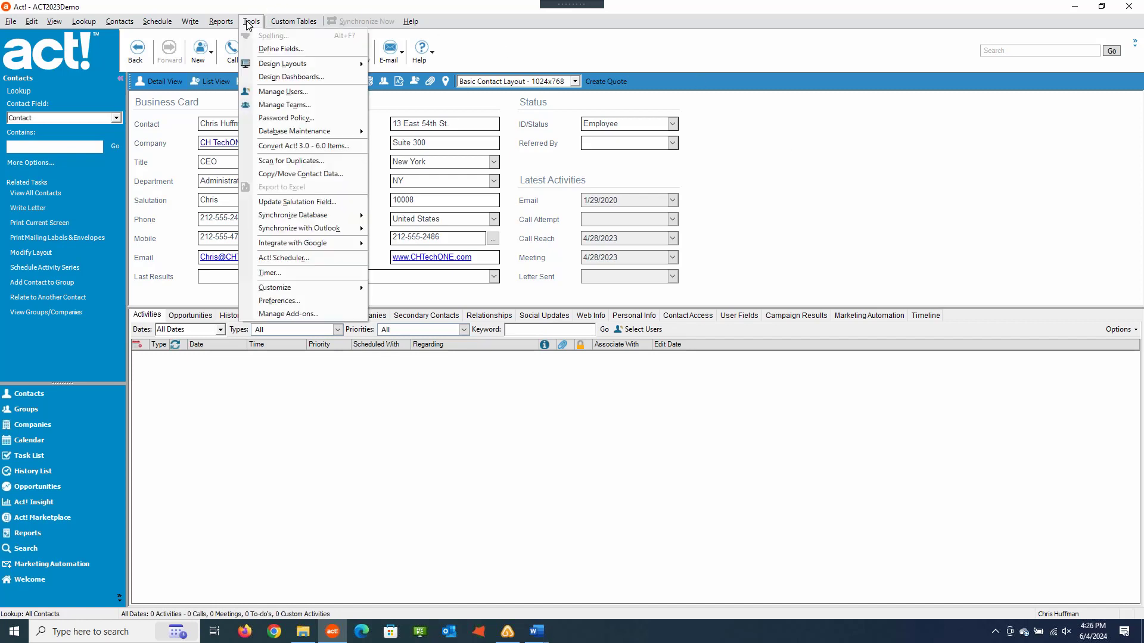
left_click(283, 301)
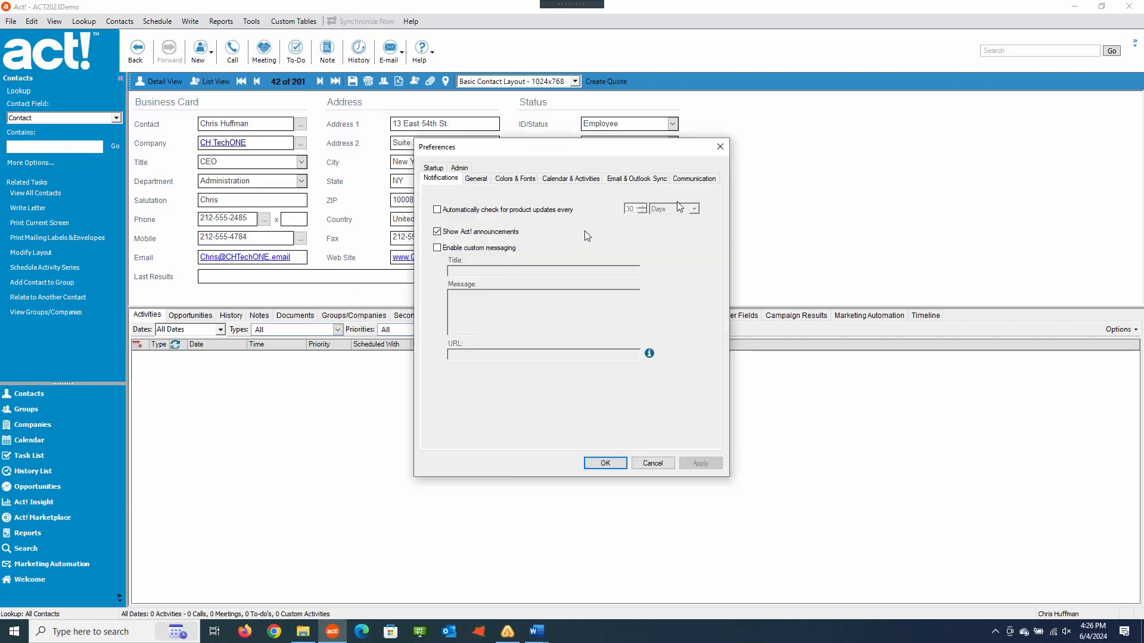
left_click(694, 180)
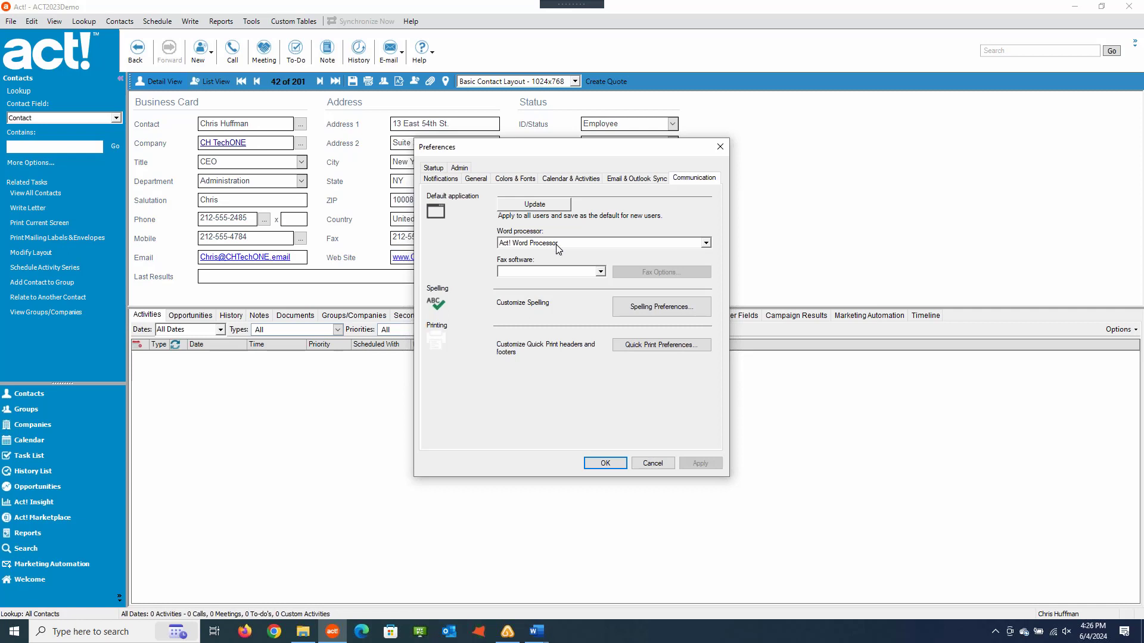
left_click(705, 242)
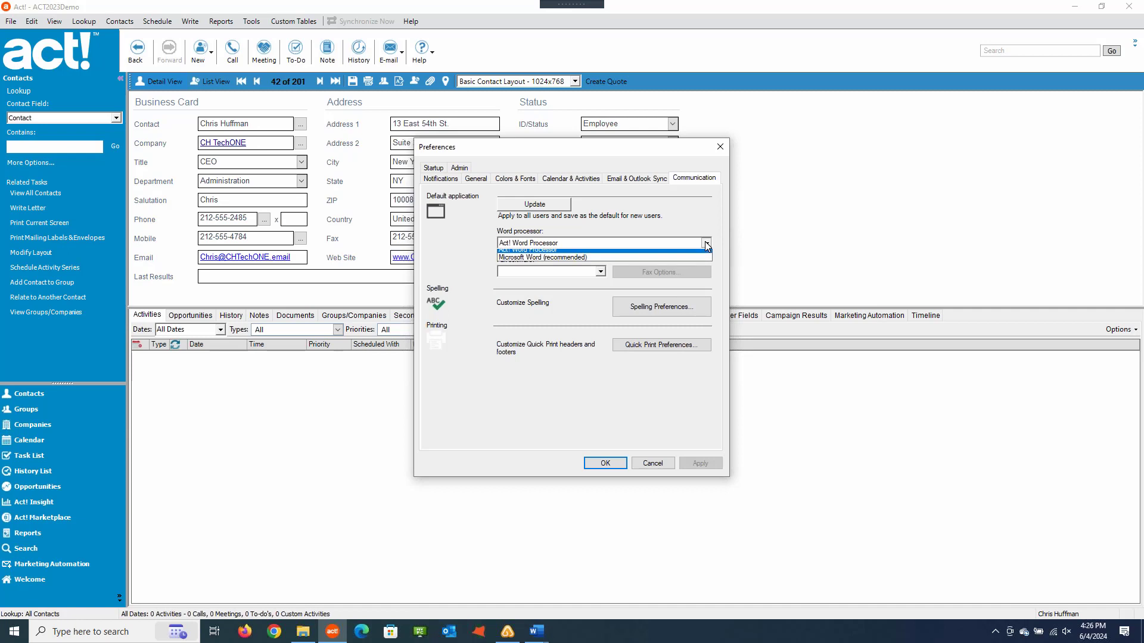
left_click(577, 262)
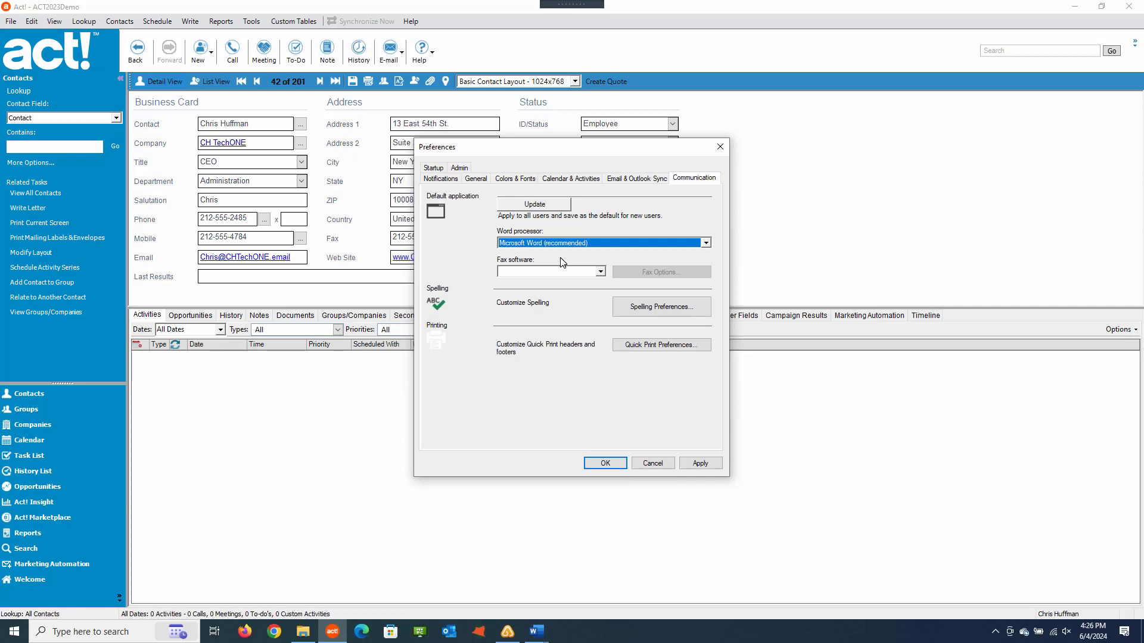
left_click(701, 464)
left_click(605, 463)
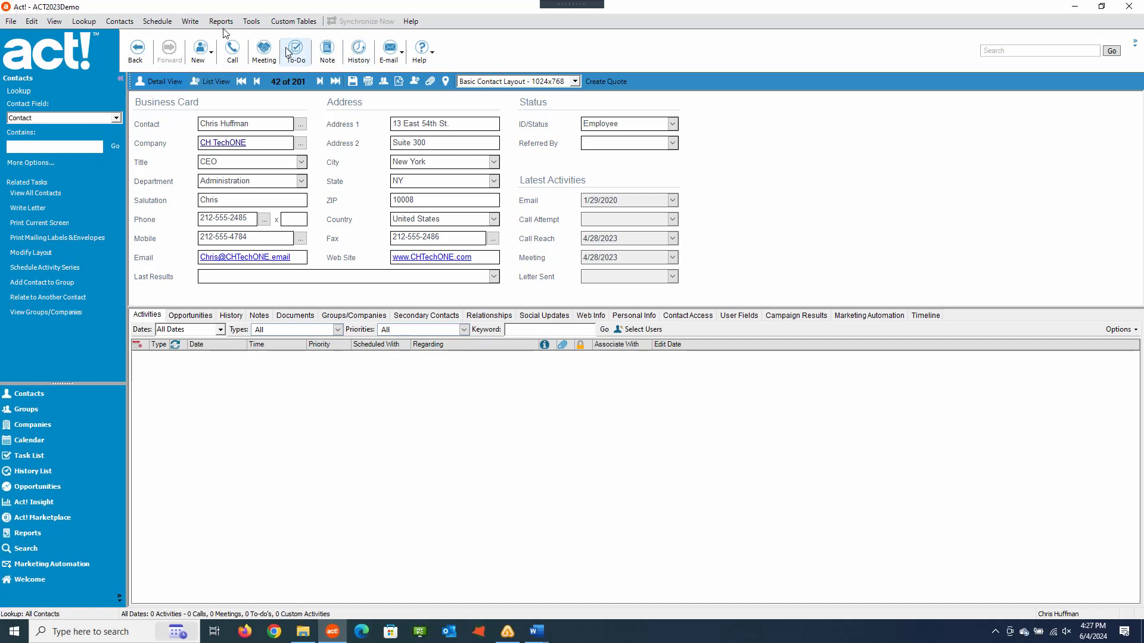
Open the Letter.adt template for editing and switch to its maximized Word window
left_click(191, 21)
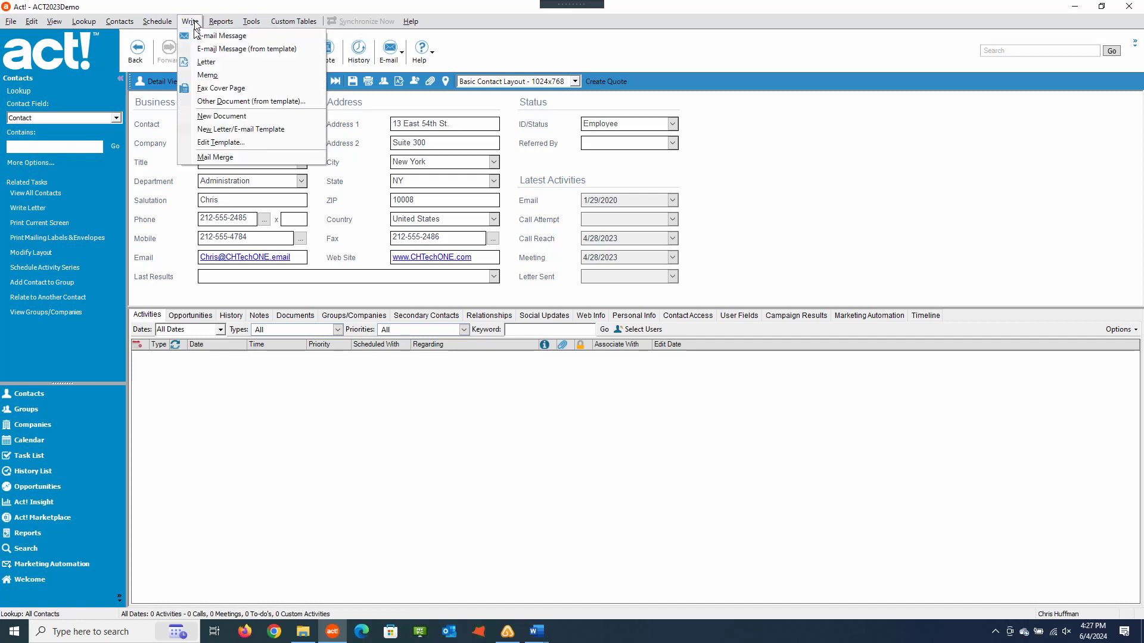
left_click(211, 143)
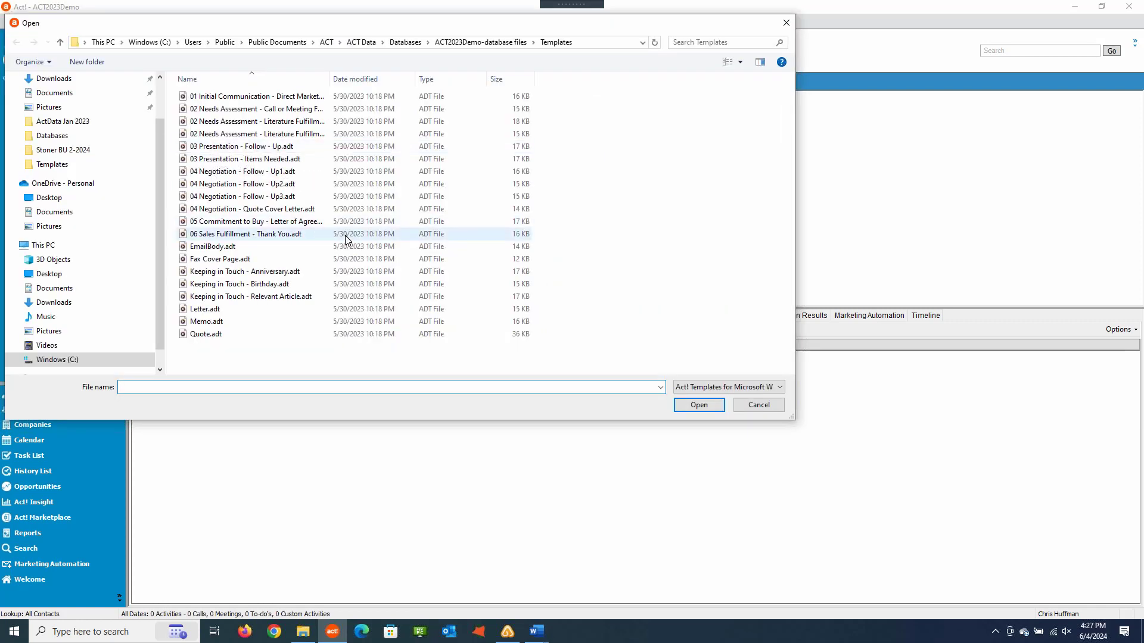
left_click(218, 310)
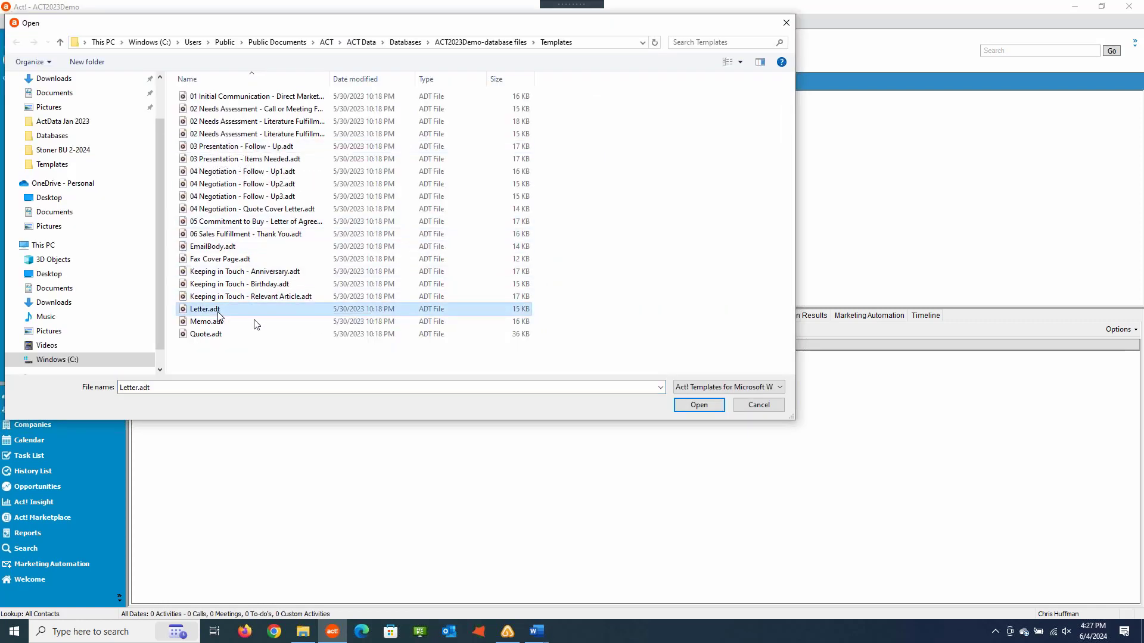
left_click(698, 405)
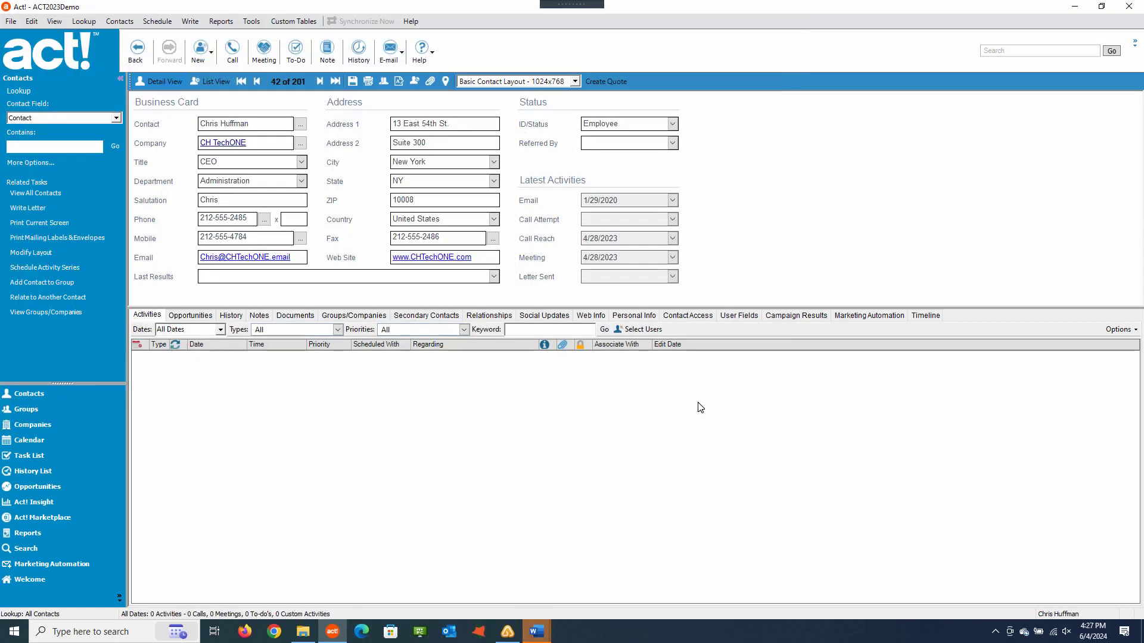
left_click(544, 635)
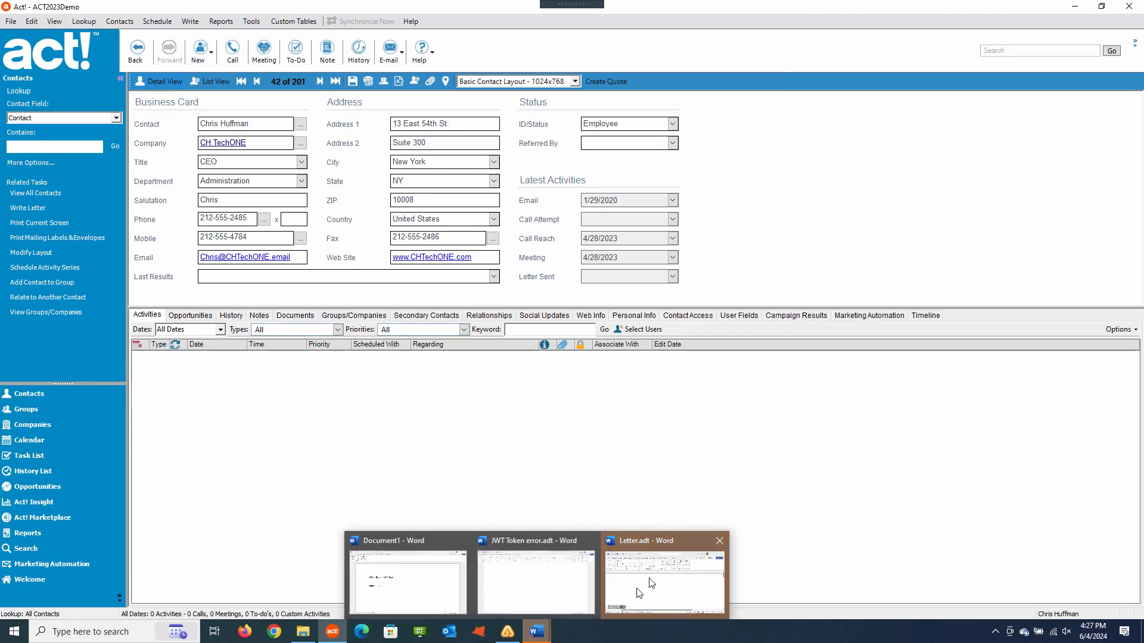
left_click(652, 583)
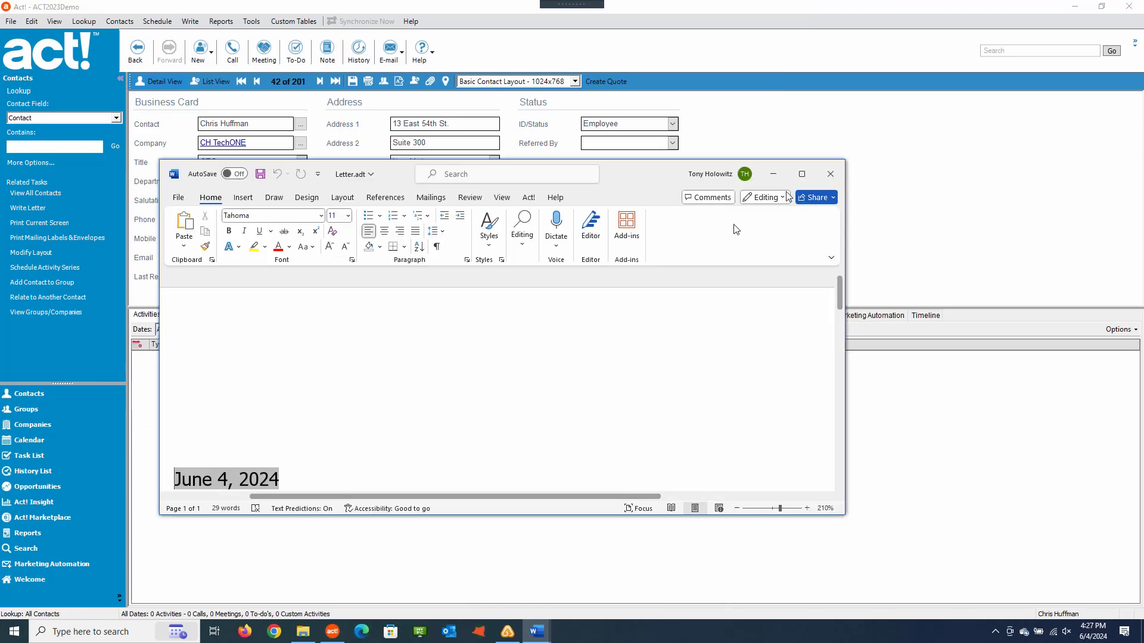
left_click(801, 176)
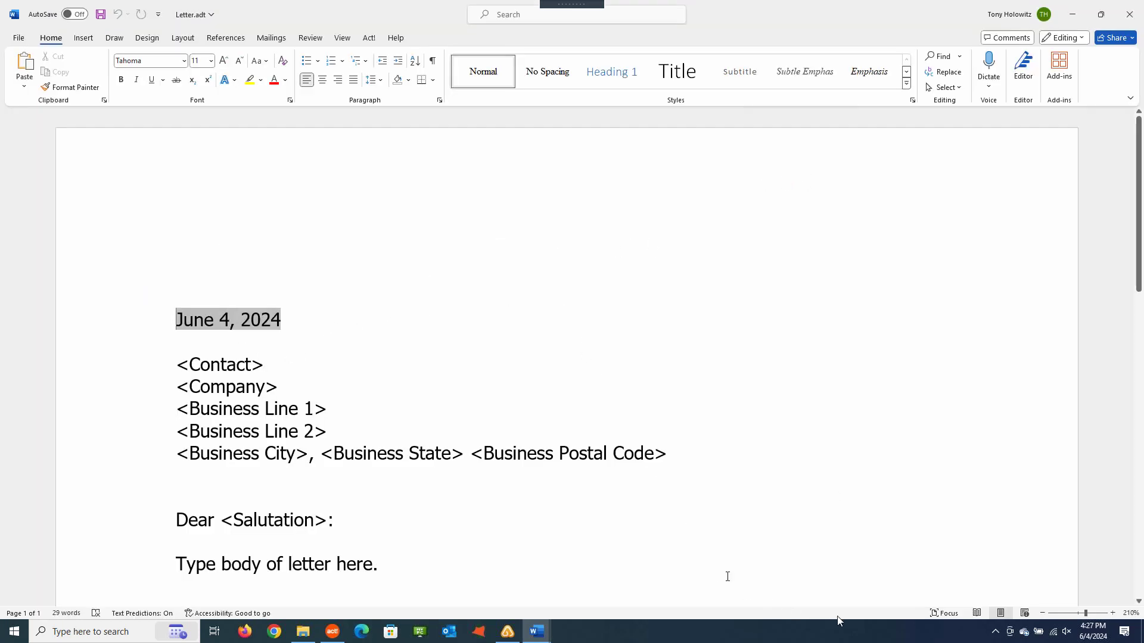
Append a short sentence, the author's first name followed by "Was Here.", after "Type body of letter here." in the letter template
left_click(1042, 614)
left_click(1042, 613)
left_click(1042, 614)
left_click(1042, 613)
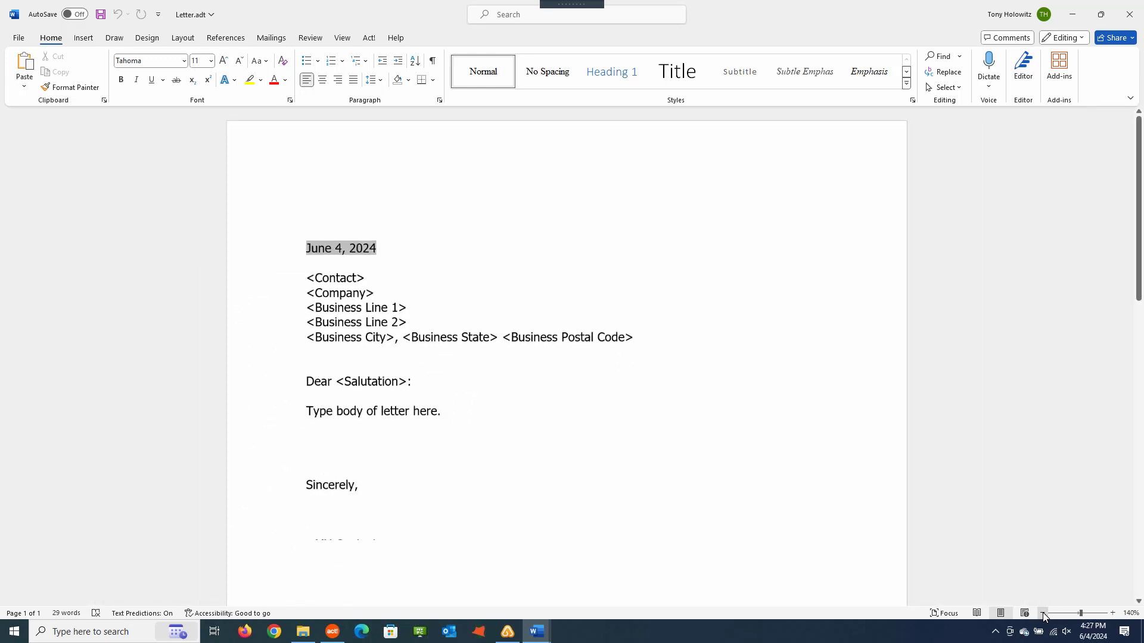
left_click(1043, 614)
left_click(1042, 614)
left_click(1042, 614)
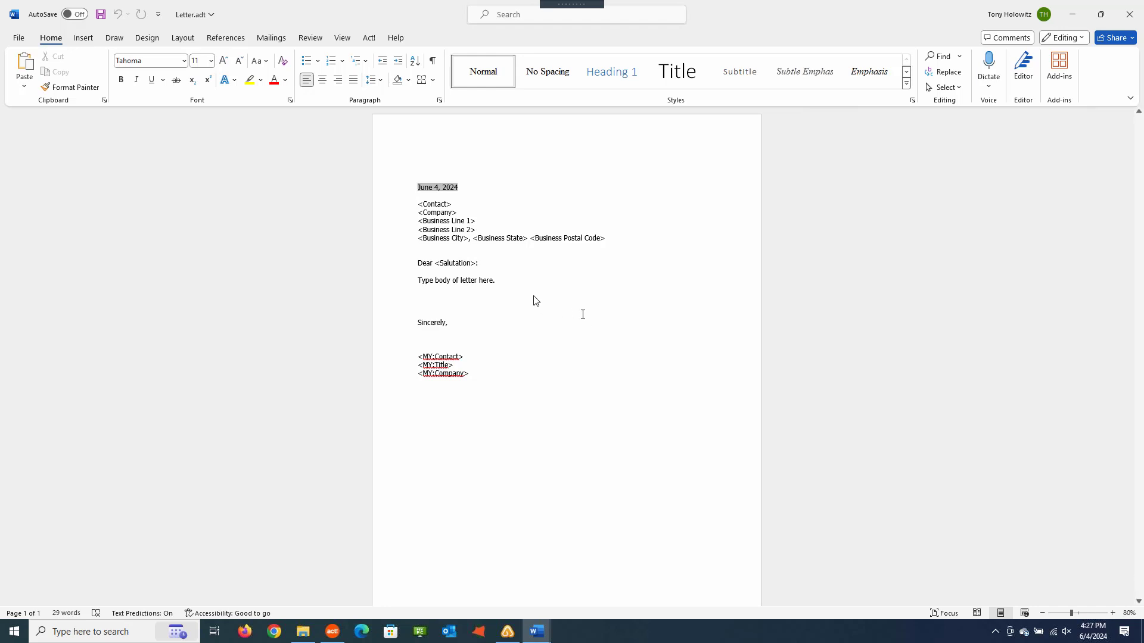
left_click(500, 283)
type("Tony Was Here.")
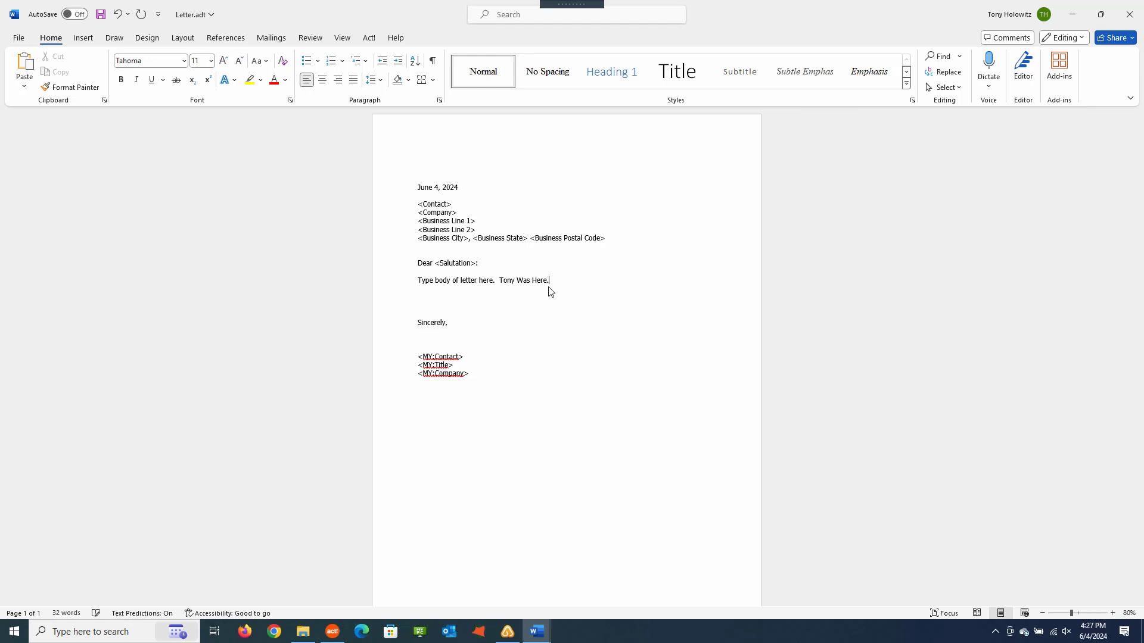
Save the edited letter as an Act! template named "0-Test Template A" in the proposed Templates folder and close it
left_click(19, 38)
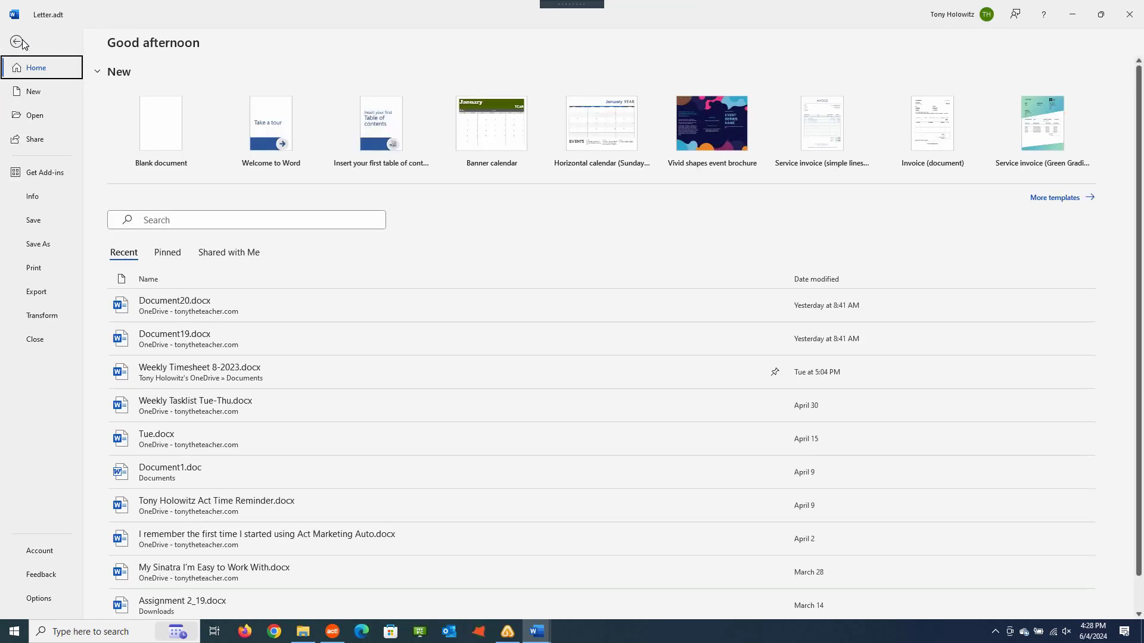
left_click(35, 247)
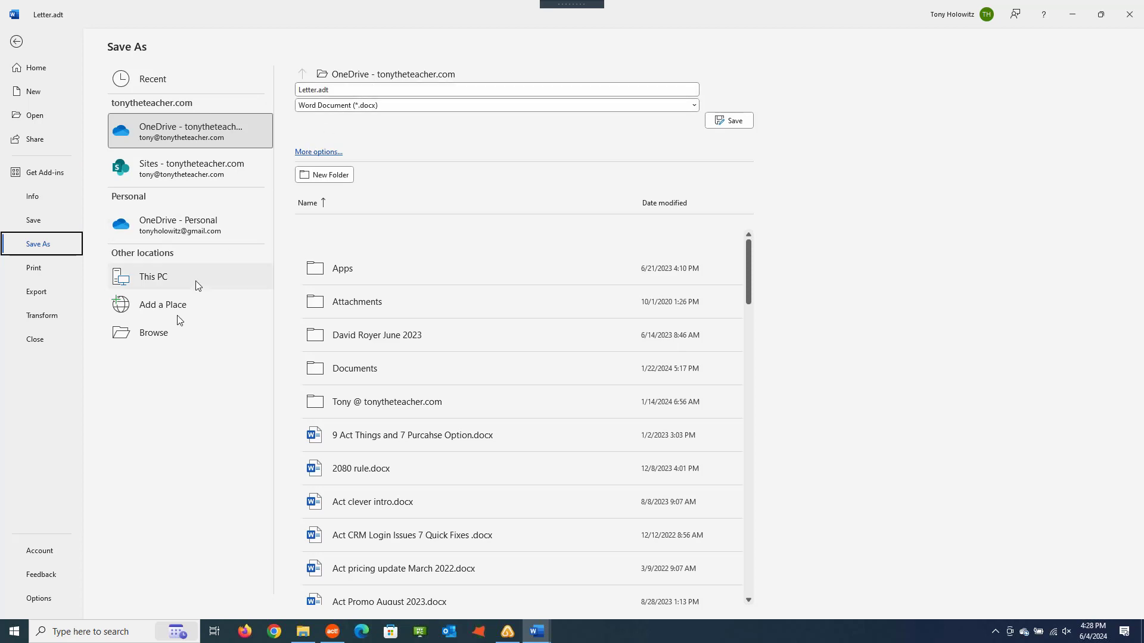
left_click(158, 338)
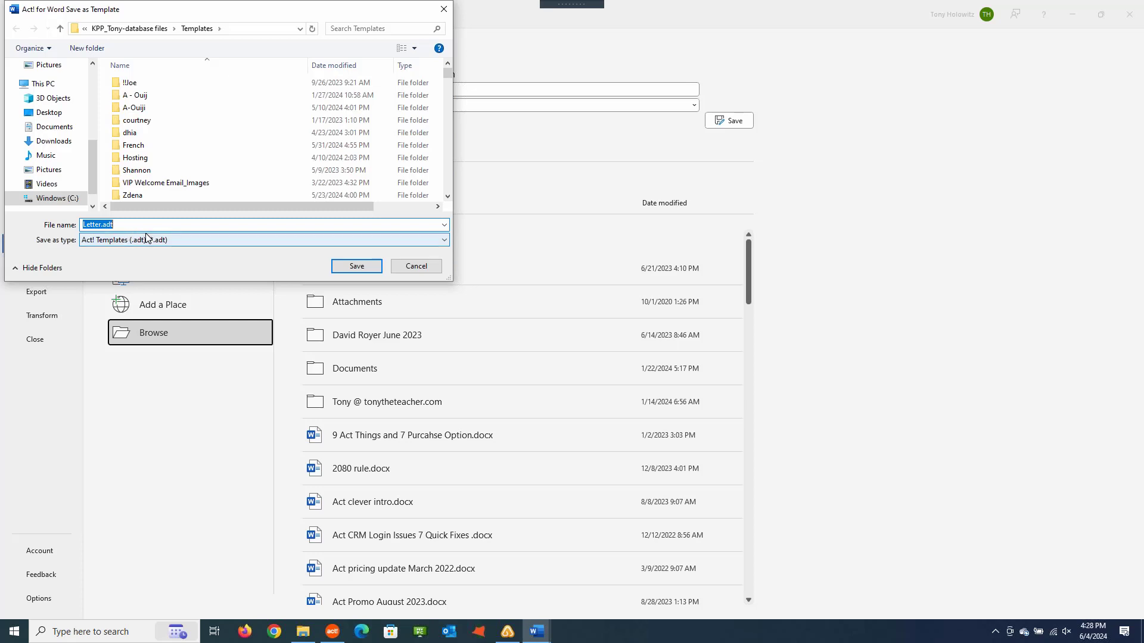
type("Te")
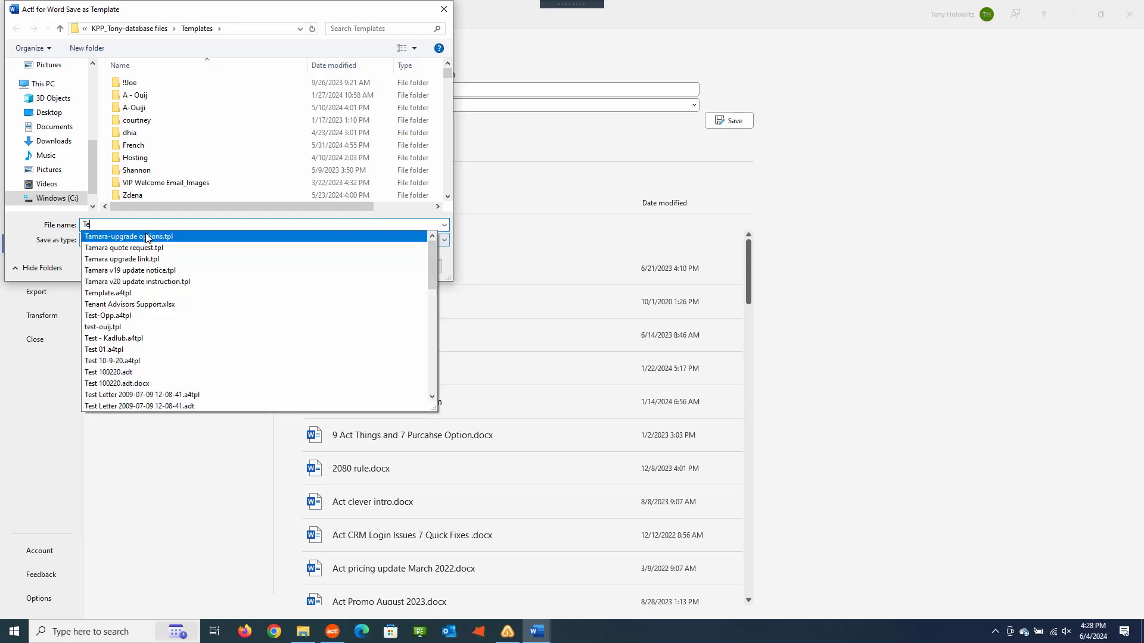
type("st Tem")
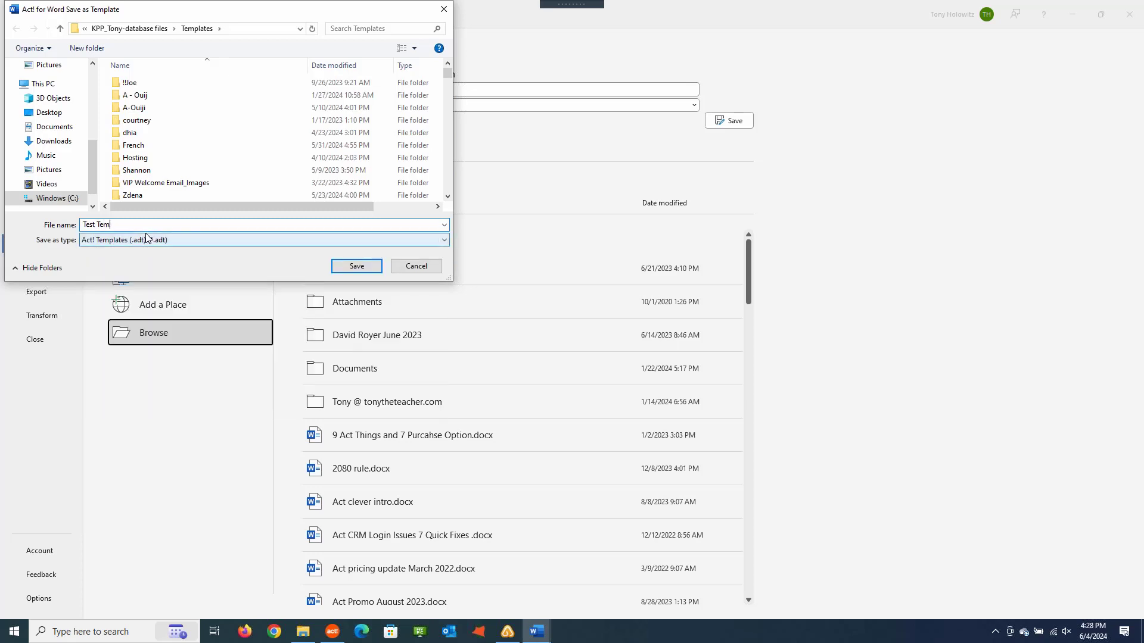
type("plate")
key("Home")
type("0-")
left_click(145, 226)
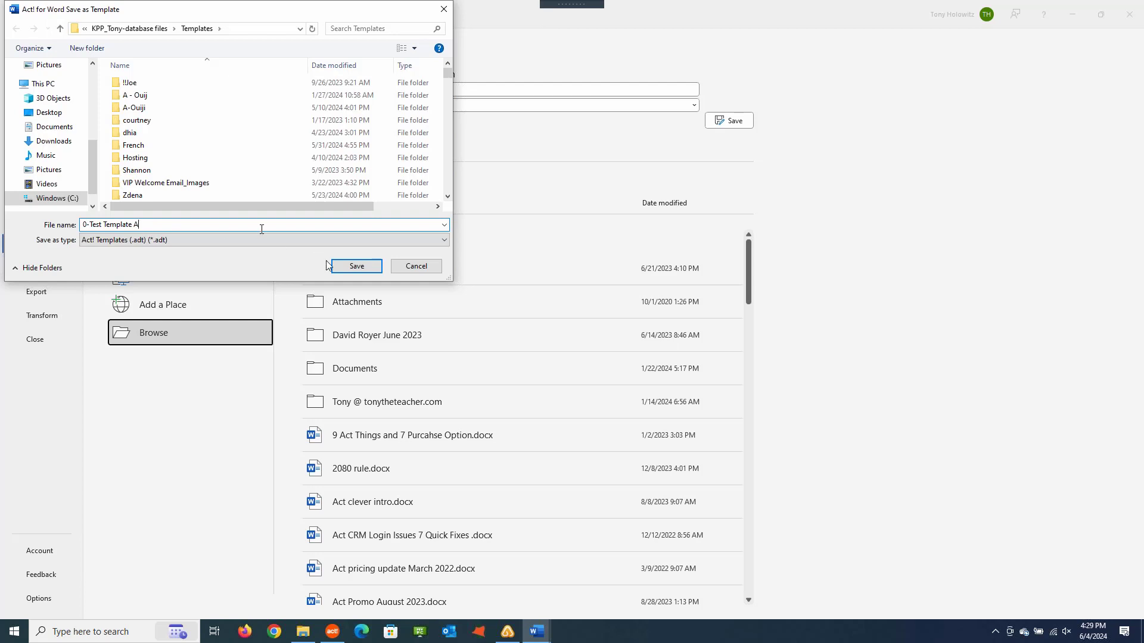
left_click(349, 267)
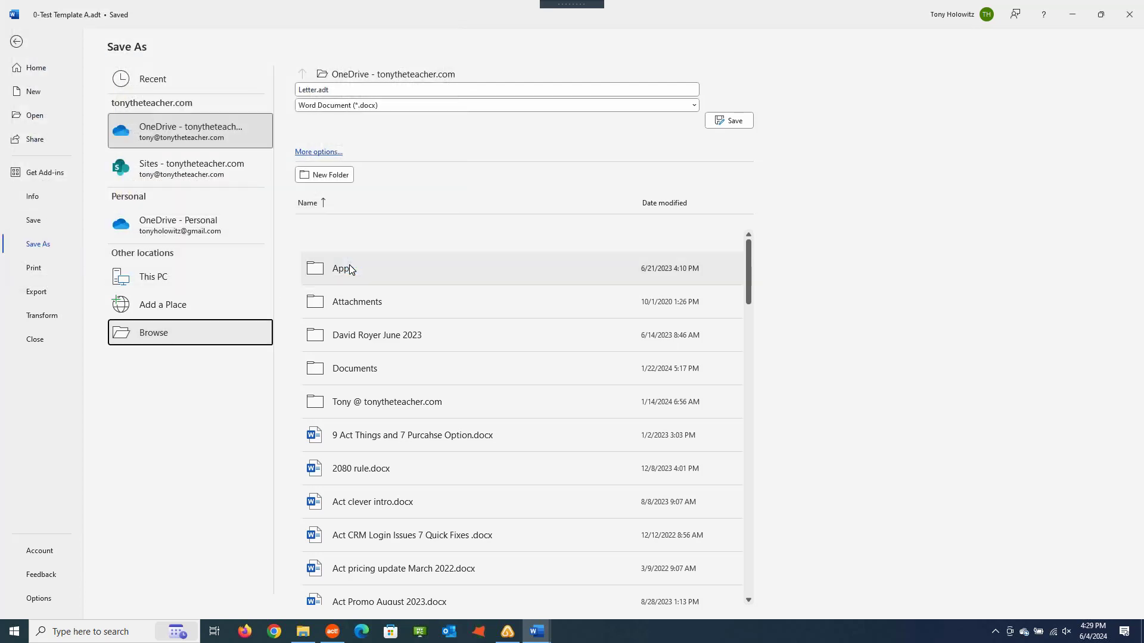
left_click(1130, 20)
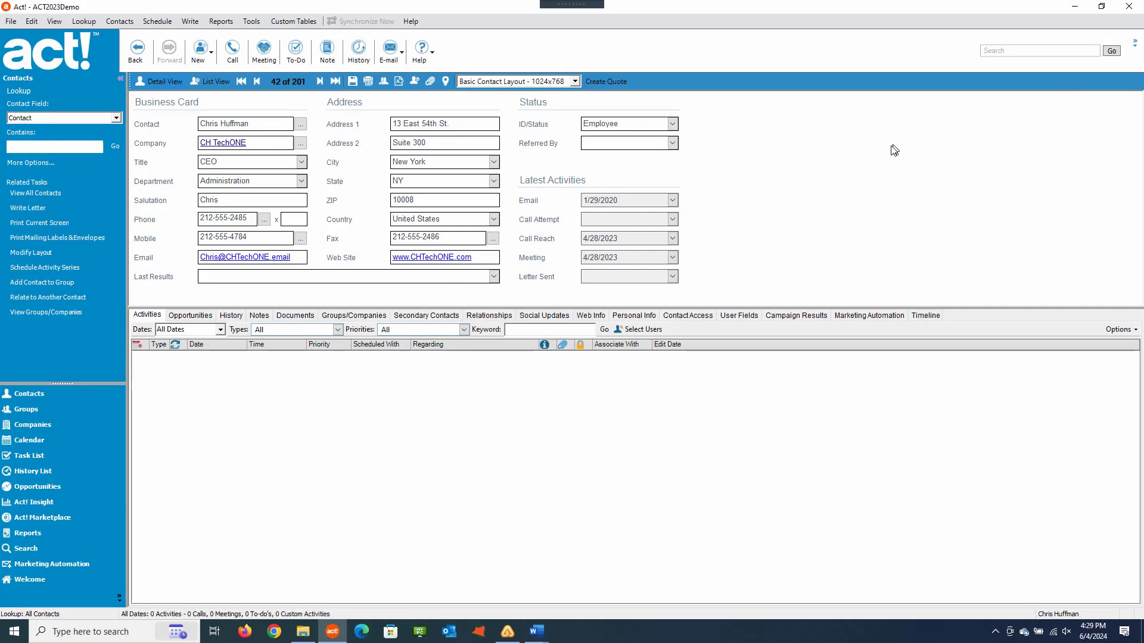
Create a document for the current contact from 0-Test Template A.adt in the ActData Jan 2023 database's Templates folder and maximize it
left_click(192, 22)
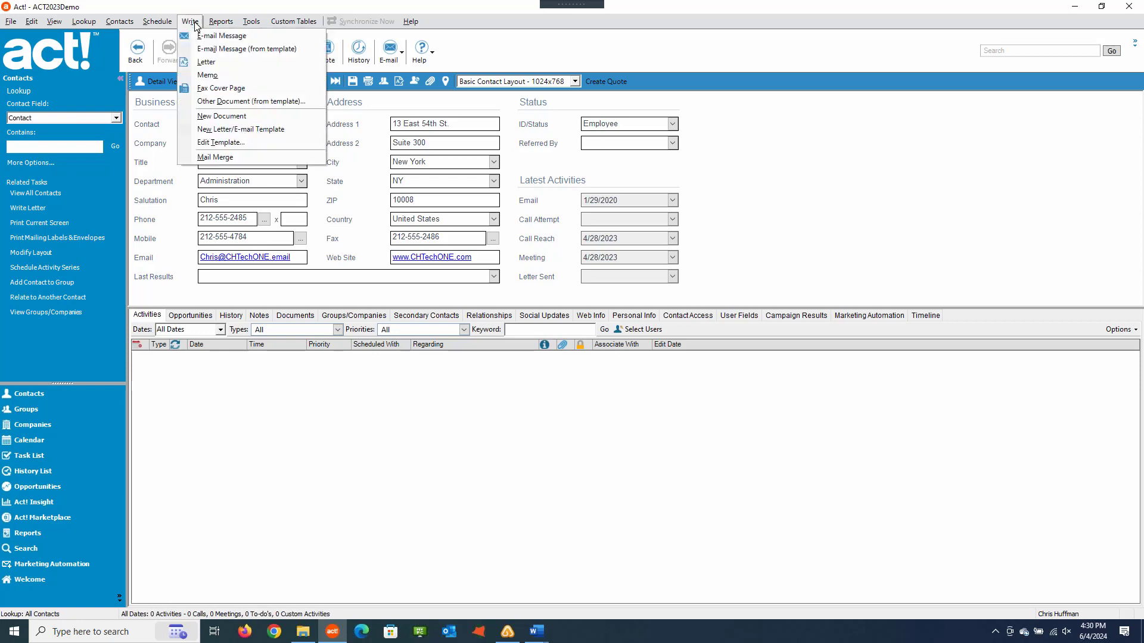
left_click(217, 103)
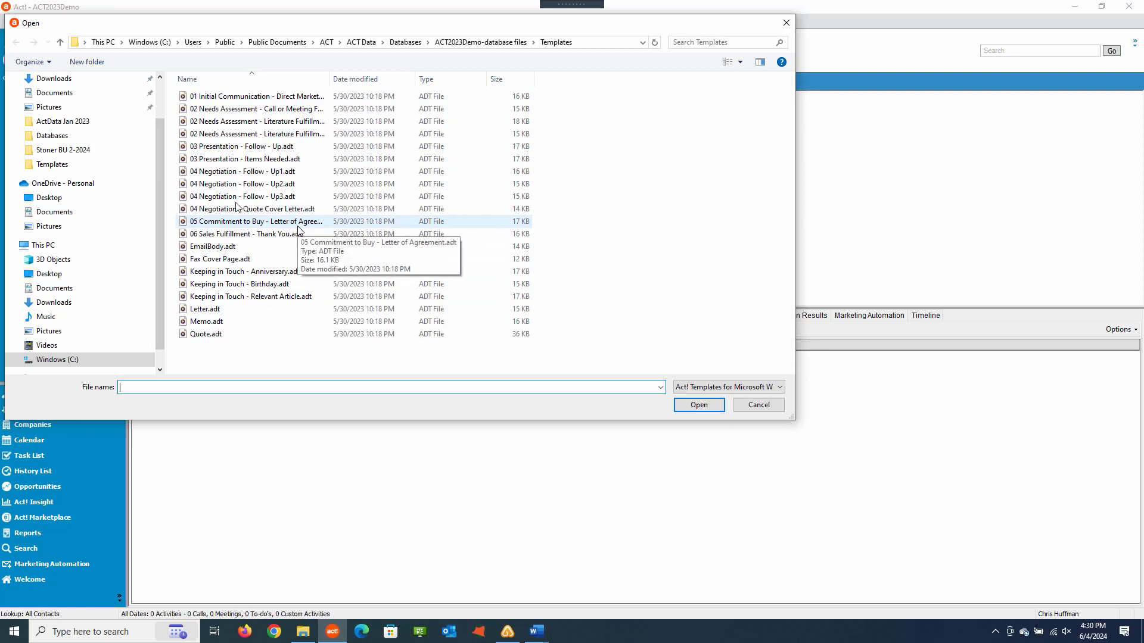
left_click(64, 124)
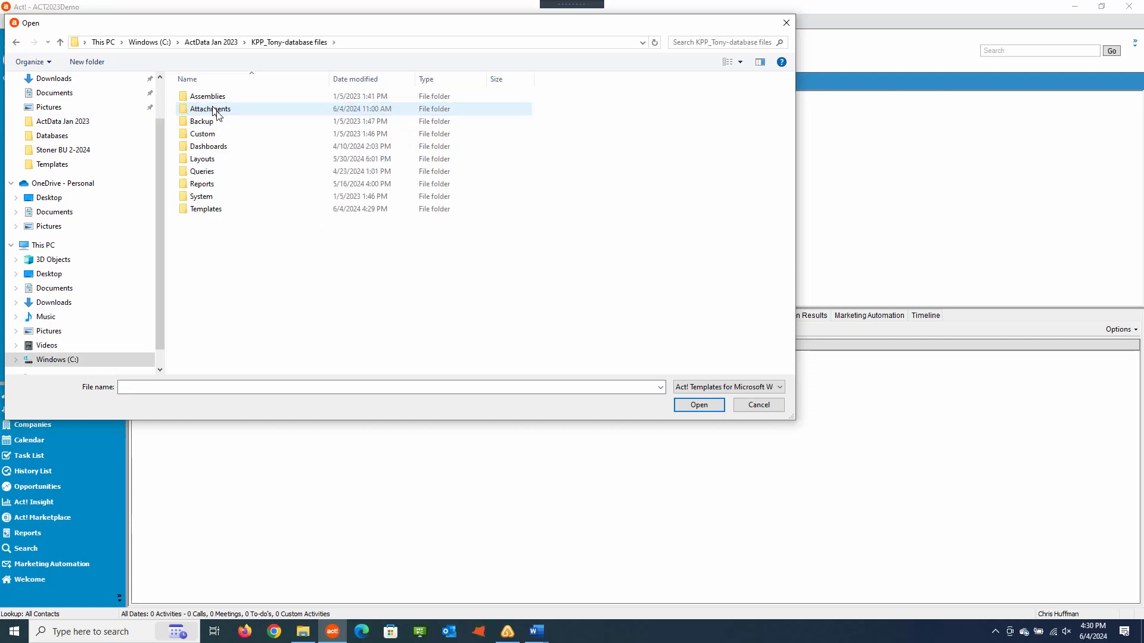
double_click(193, 211)
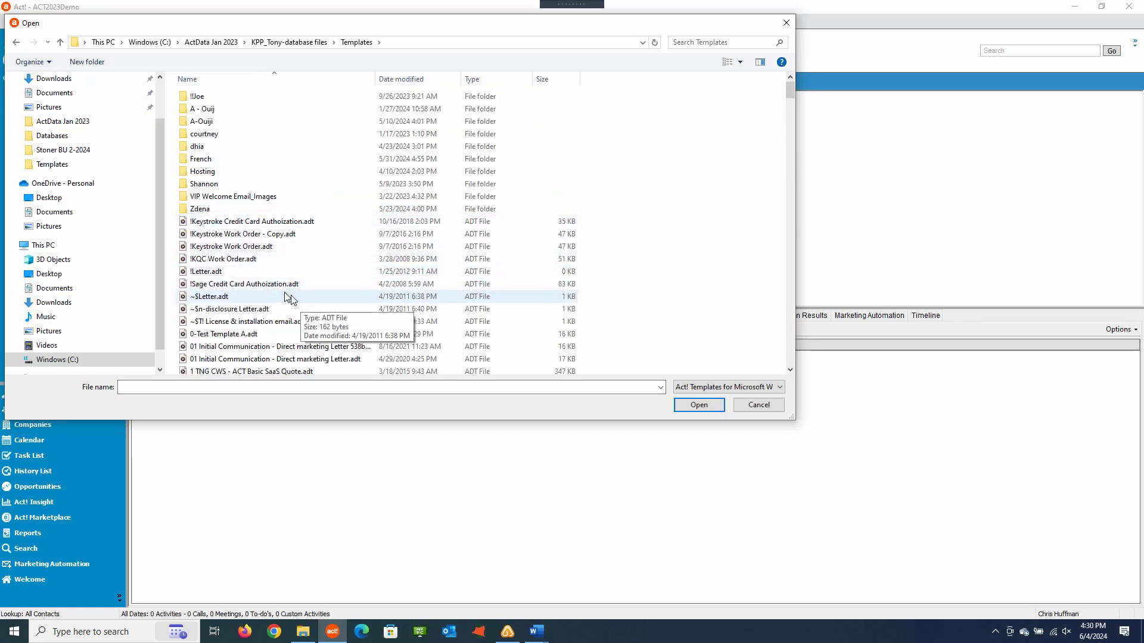
scroll(304, 301, "down", 2)
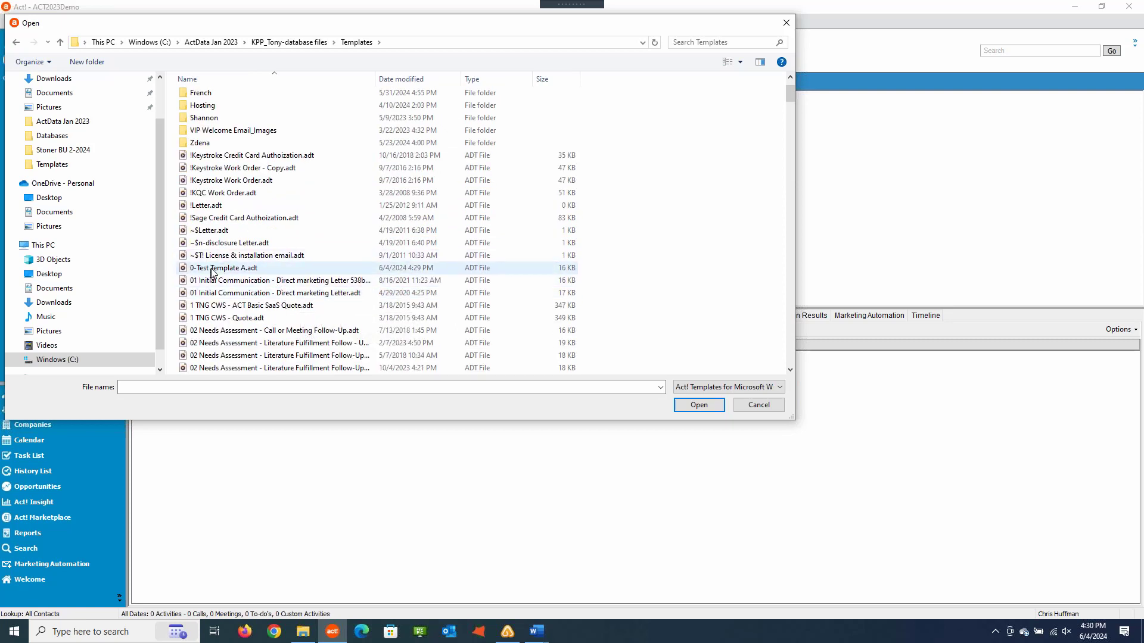
left_click(212, 269)
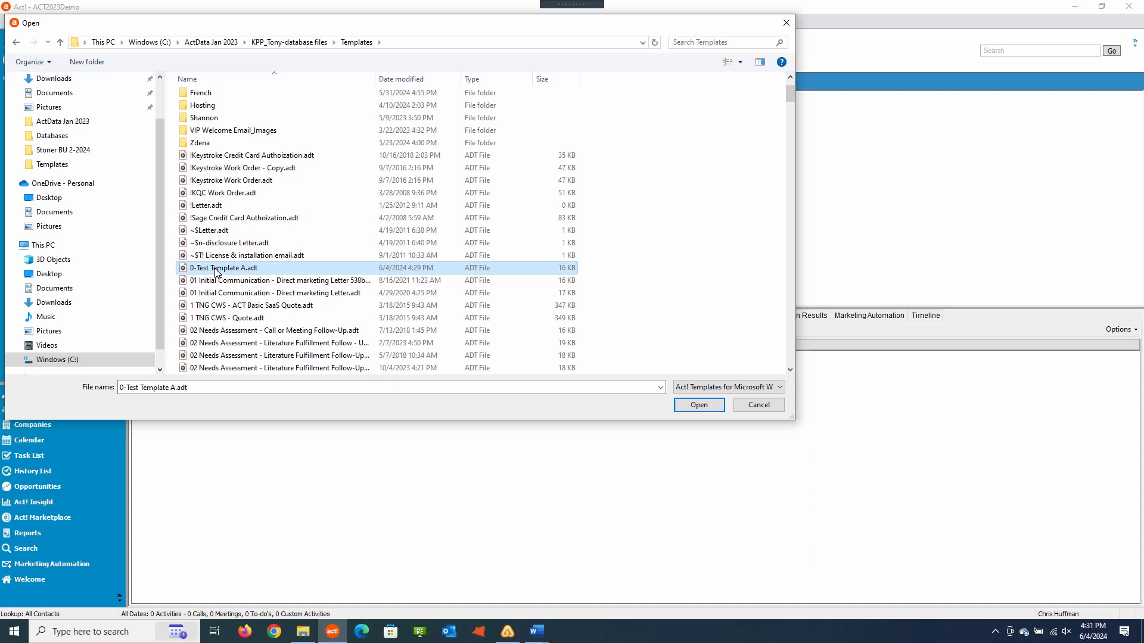
left_click(698, 405)
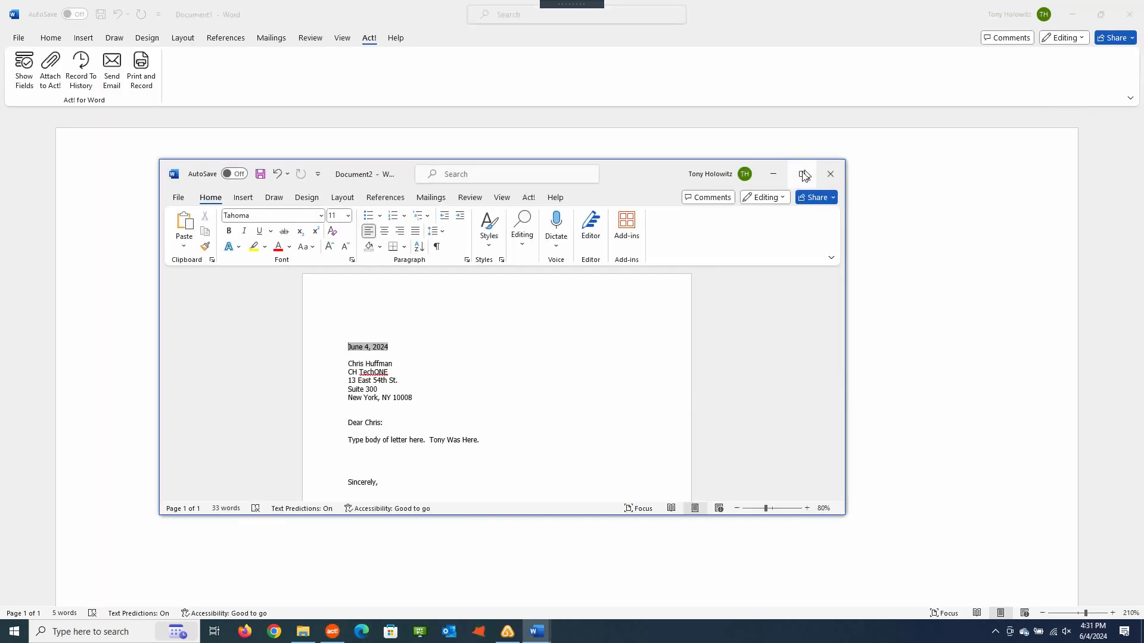
left_click(804, 175)
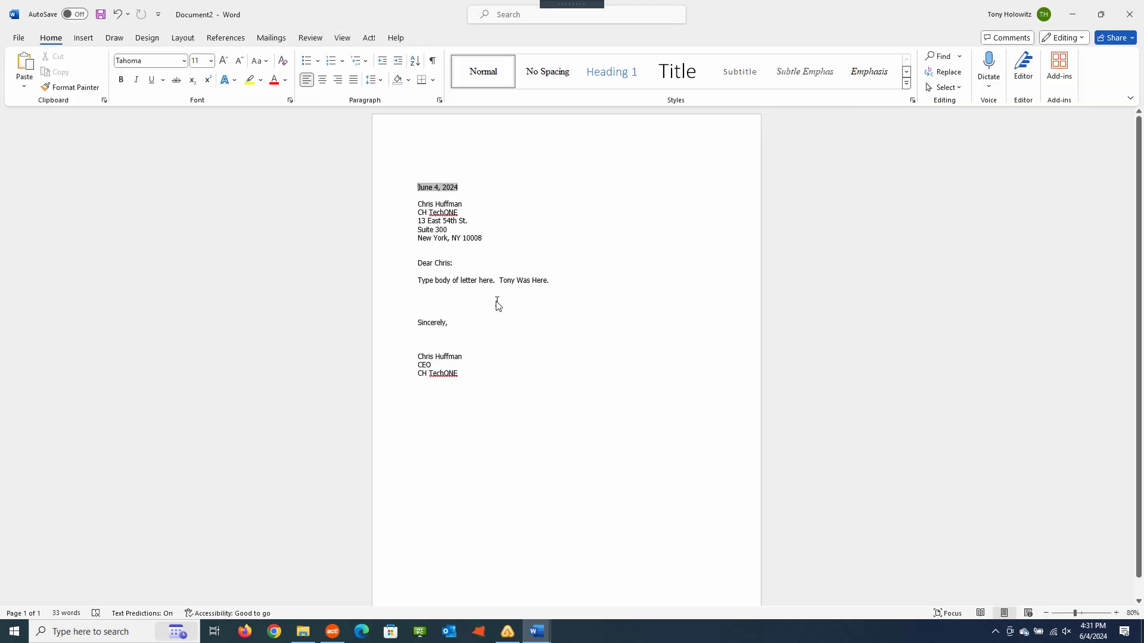